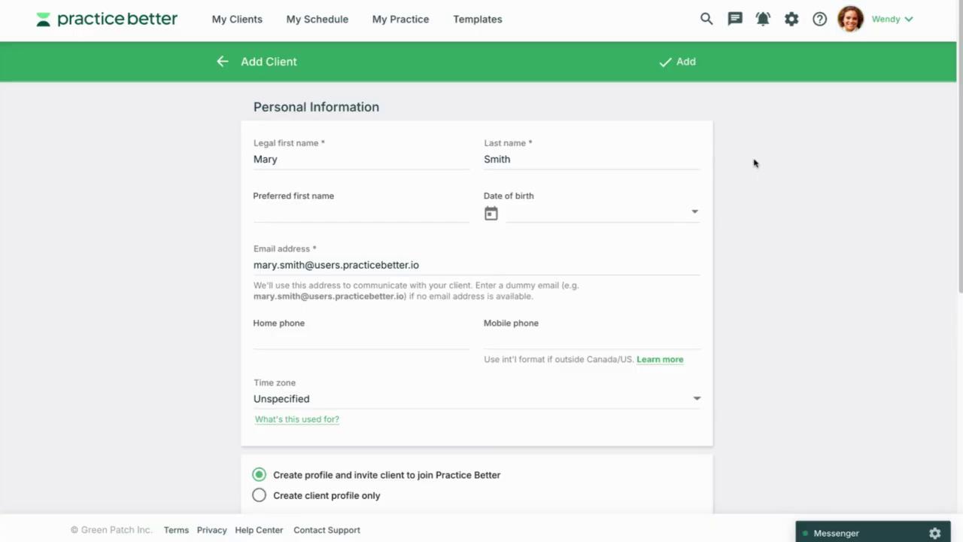
# Enable journals for the new client being added and invited.
pyautogui.scroll(-5, 755, 160)
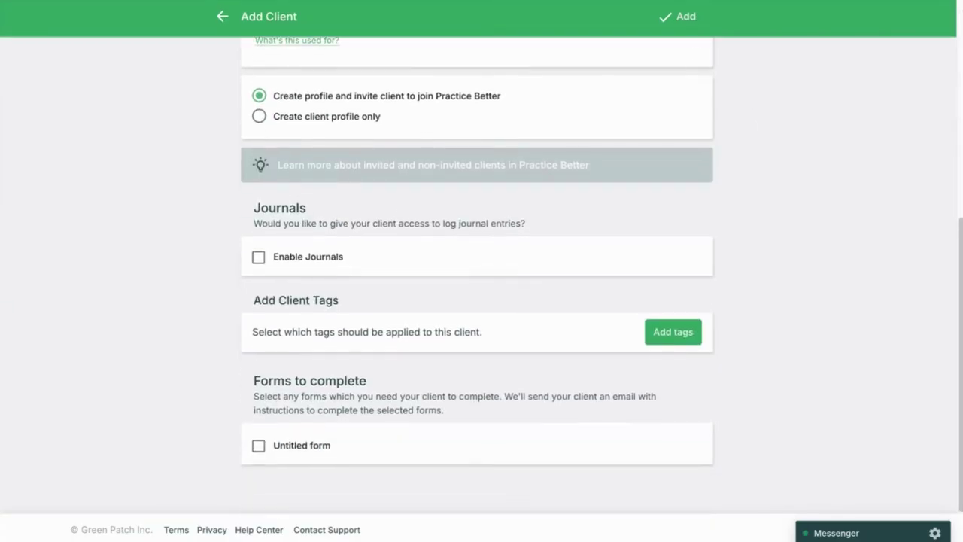
pyautogui.click(276, 259)
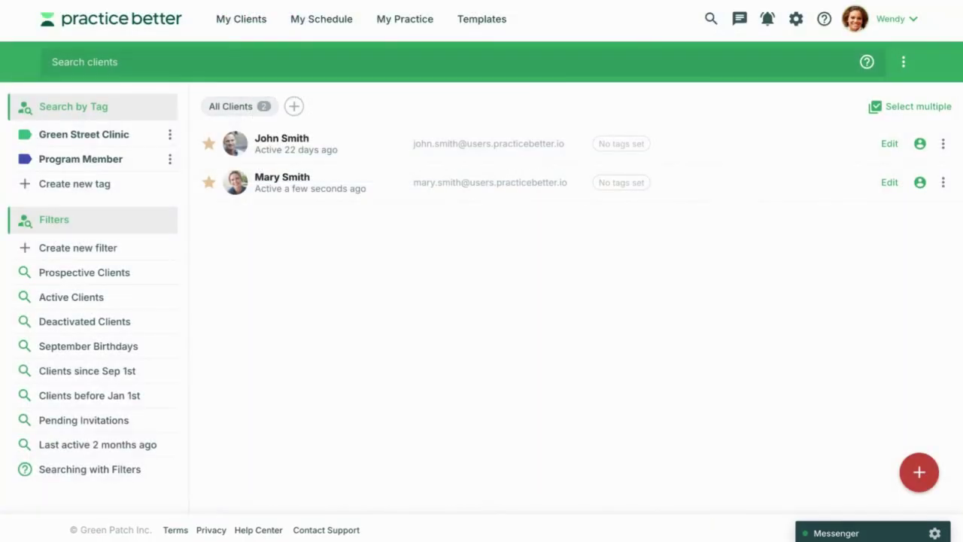
# Open the newly added client's record and go to its journal settings.
pyautogui.click(269, 183)
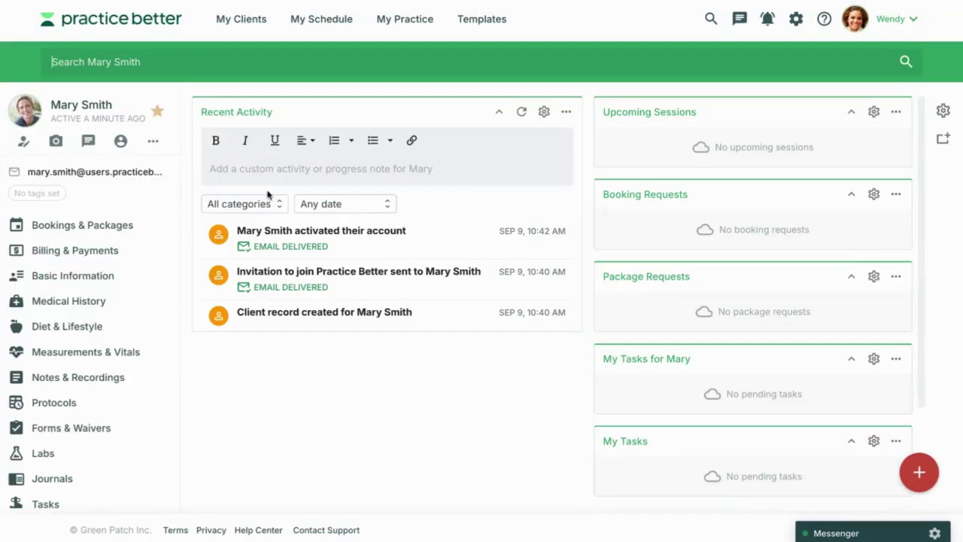
pyautogui.click(39, 480)
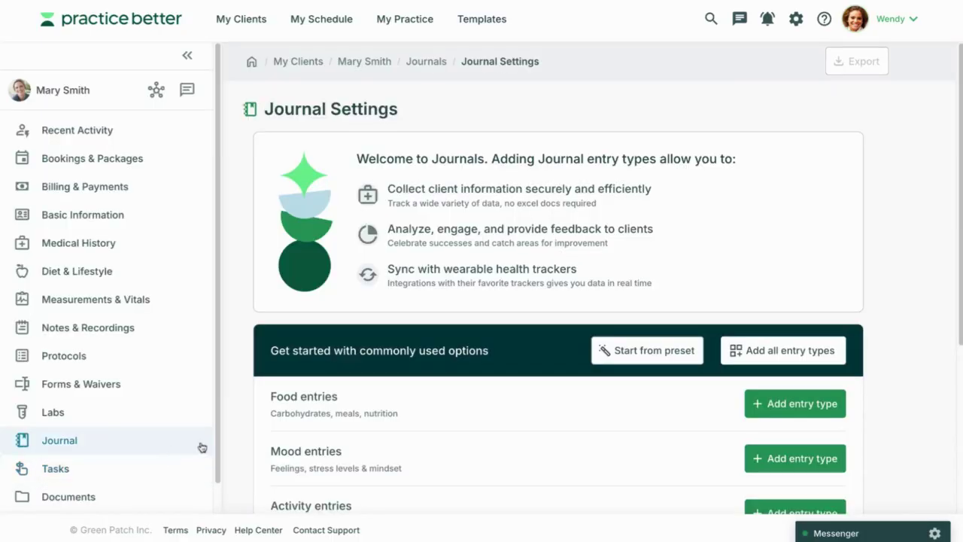
# Examine the options for applying a journal preset and for adding all entry types, without publishing either.
pyautogui.click(668, 350)
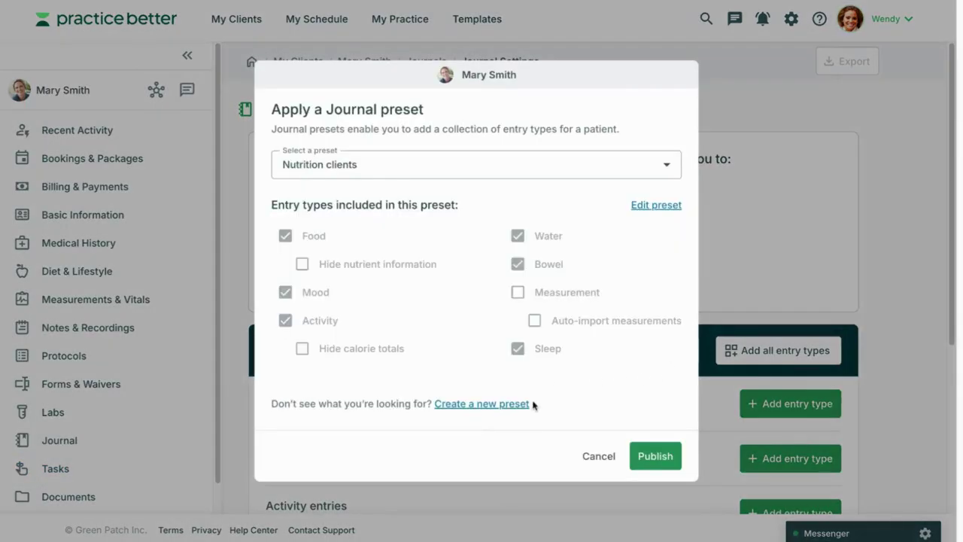
pyautogui.click(607, 457)
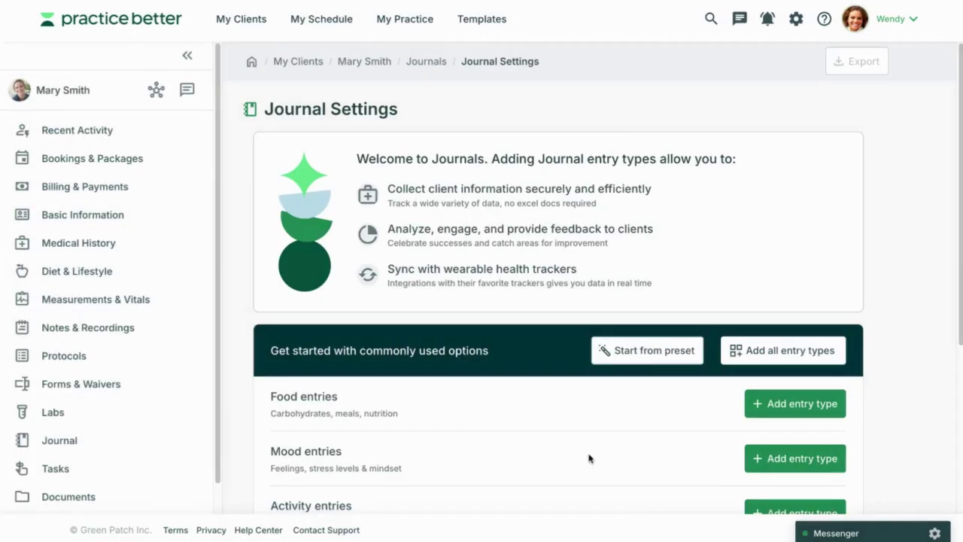
pyautogui.click(771, 357)
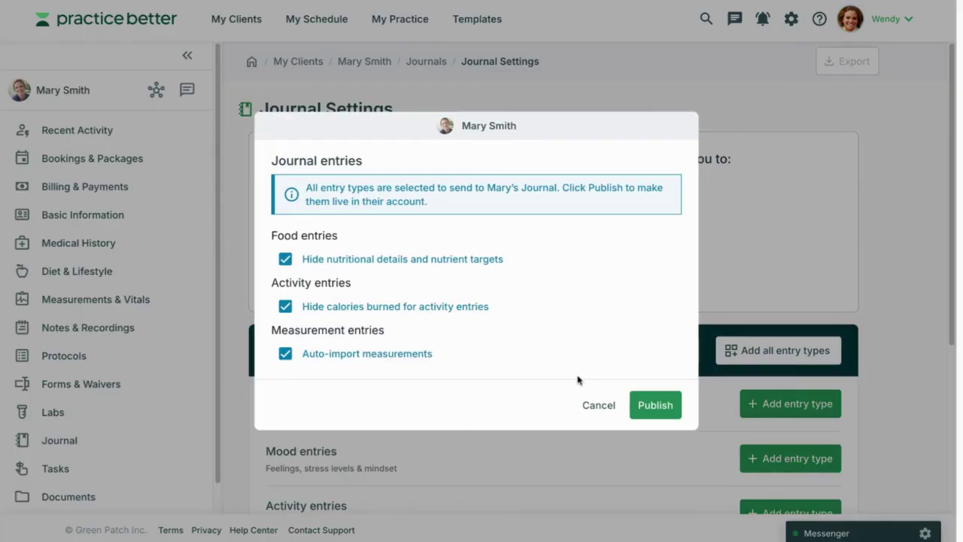
pyautogui.click(616, 408)
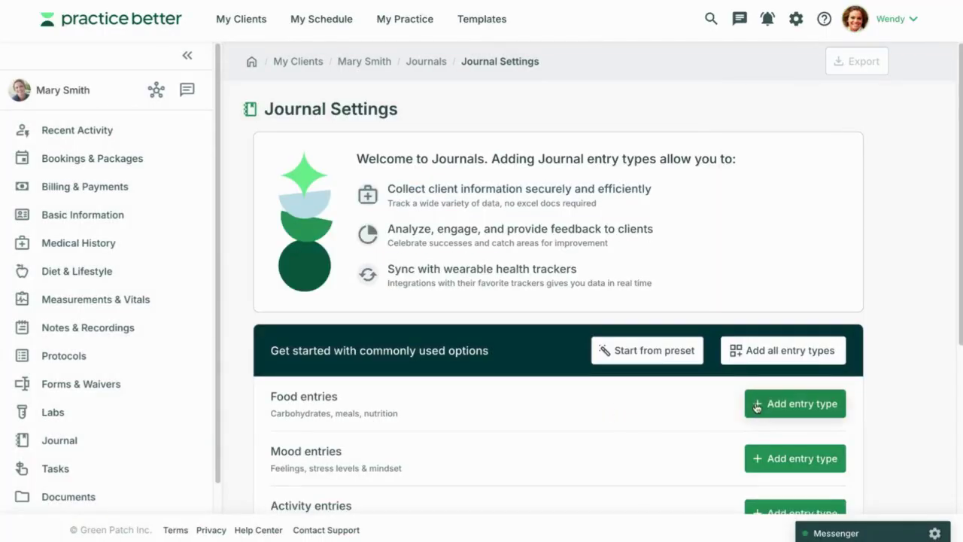
# Add the Food entry type to the client's journal and publish it with nutritional details and nutrient targets hidden.
pyautogui.scroll(-5, 757, 406)
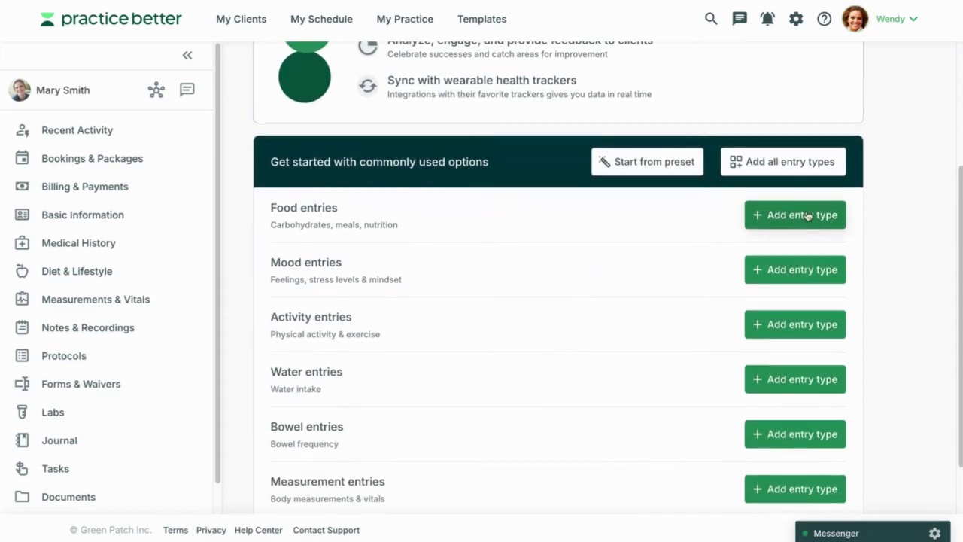
pyautogui.click(807, 216)
pyautogui.click(660, 342)
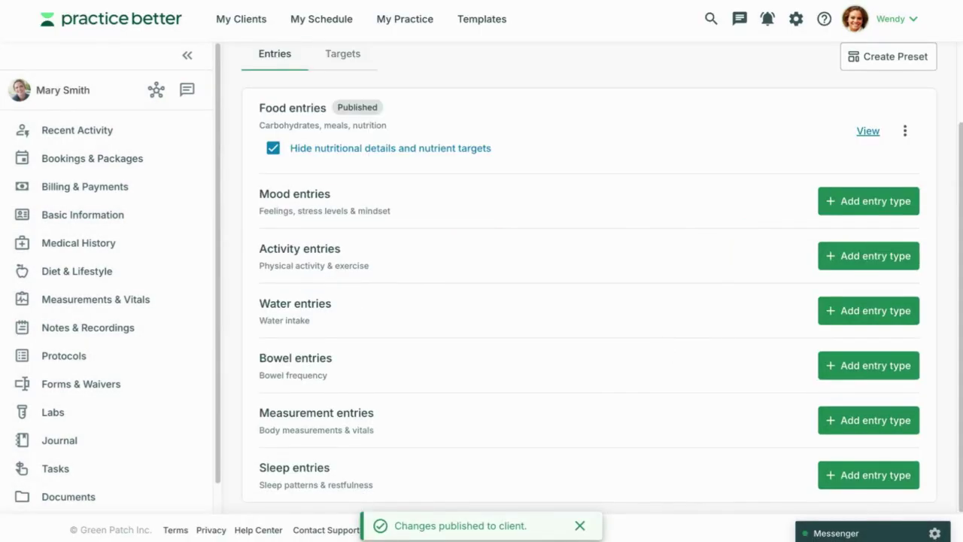
pyautogui.scroll(3, 586, 301)
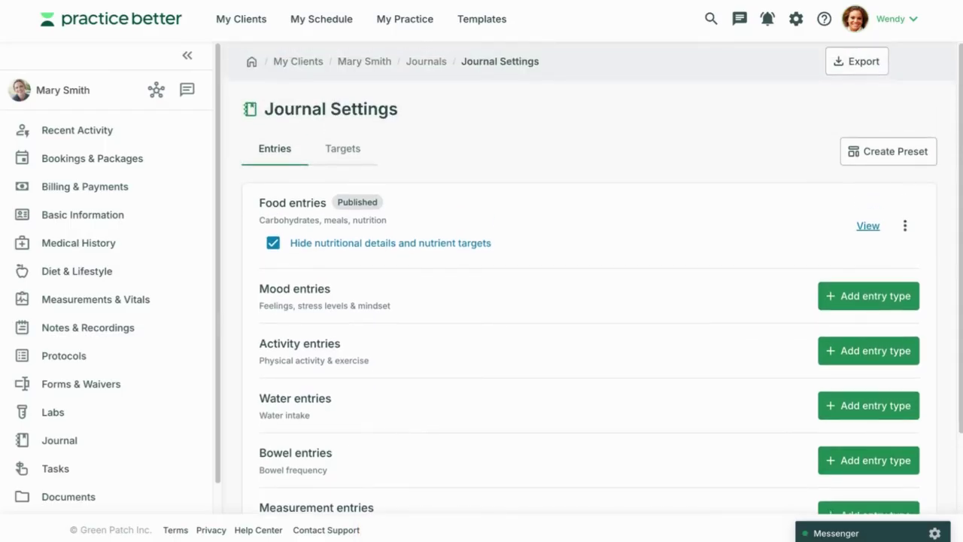
# Add a daily nutrient target of 2000 kcal for calories to the client's journal, shared with the client.
pyautogui.click(434, 62)
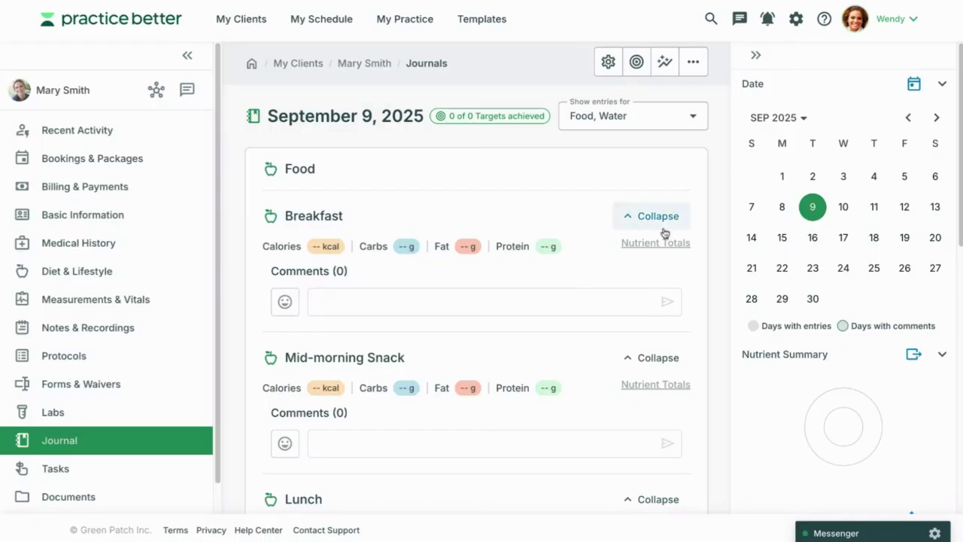
pyautogui.click(638, 68)
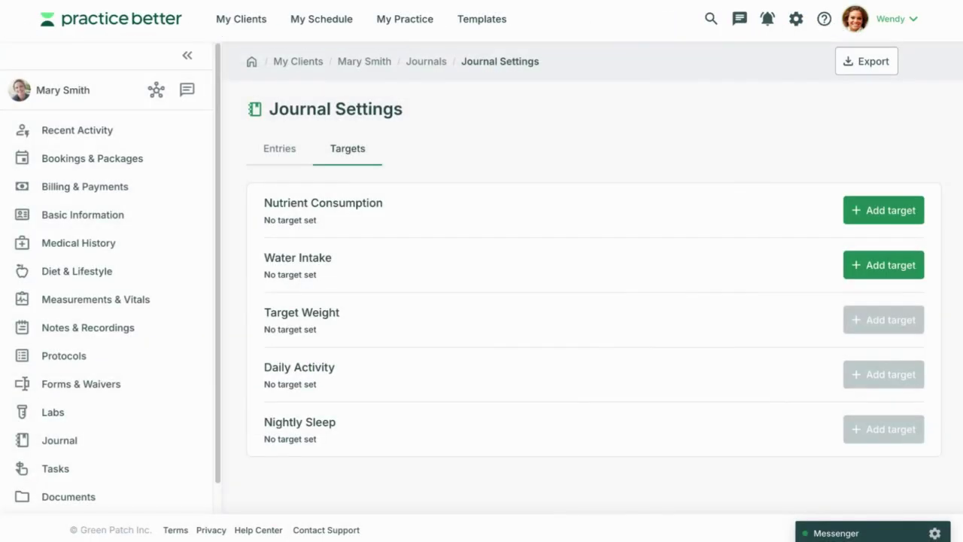
pyautogui.click(853, 214)
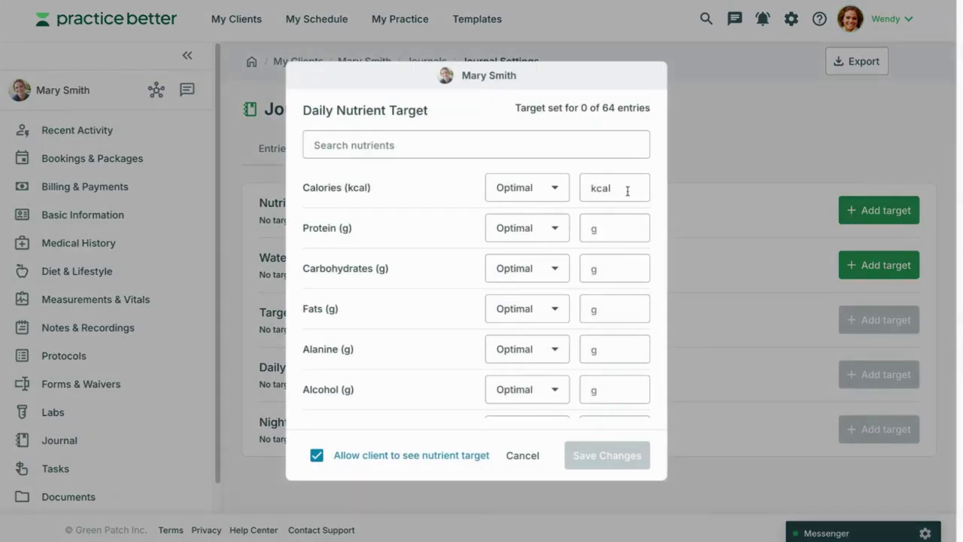
pyautogui.click(627, 191)
pyautogui.write('20')
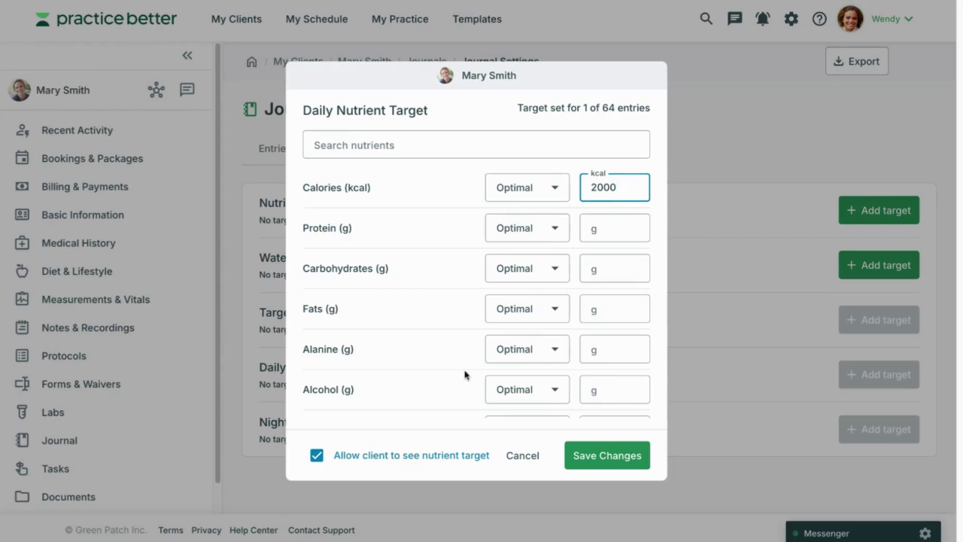
pyautogui.write('00')
pyautogui.click(429, 431)
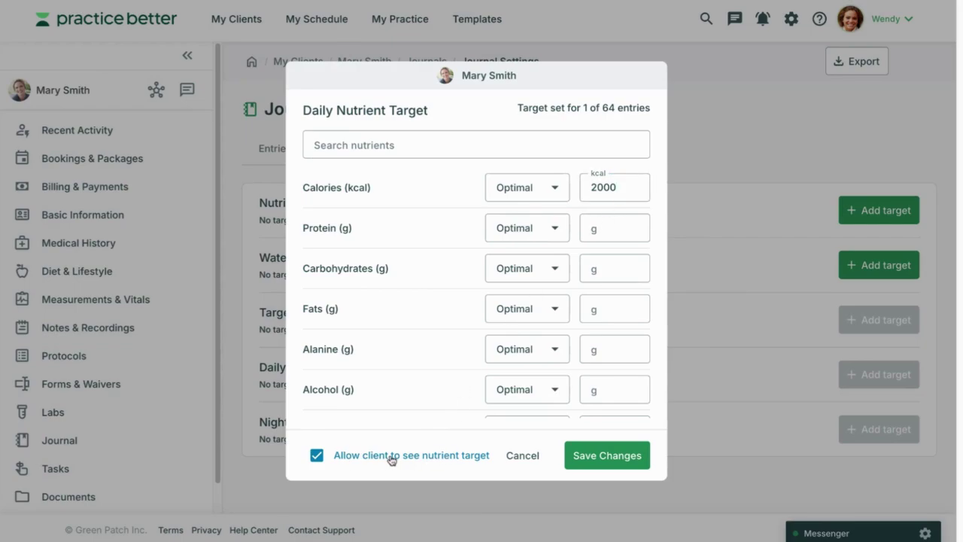
pyautogui.click(577, 457)
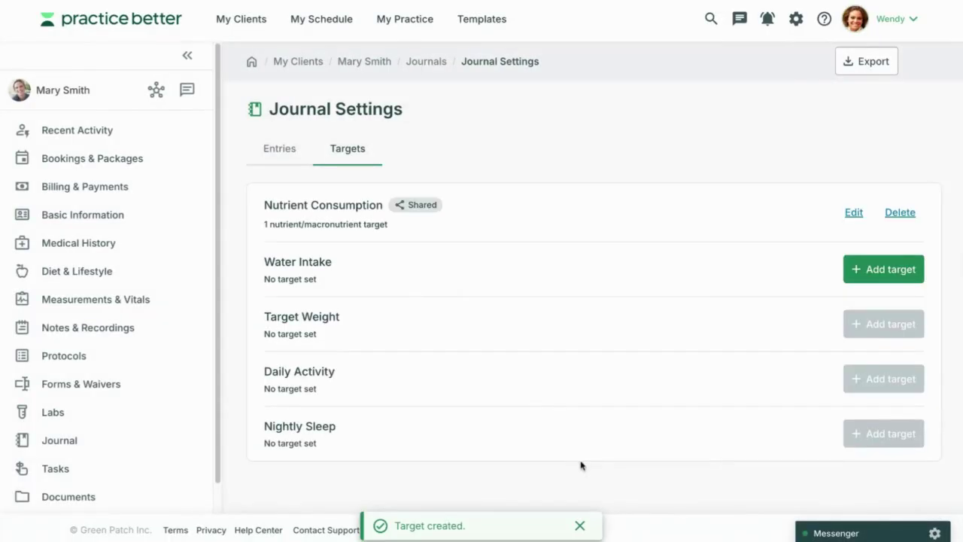
# Add a daily water intake target of 6 glasses for the client and save it.
pyautogui.click(854, 270)
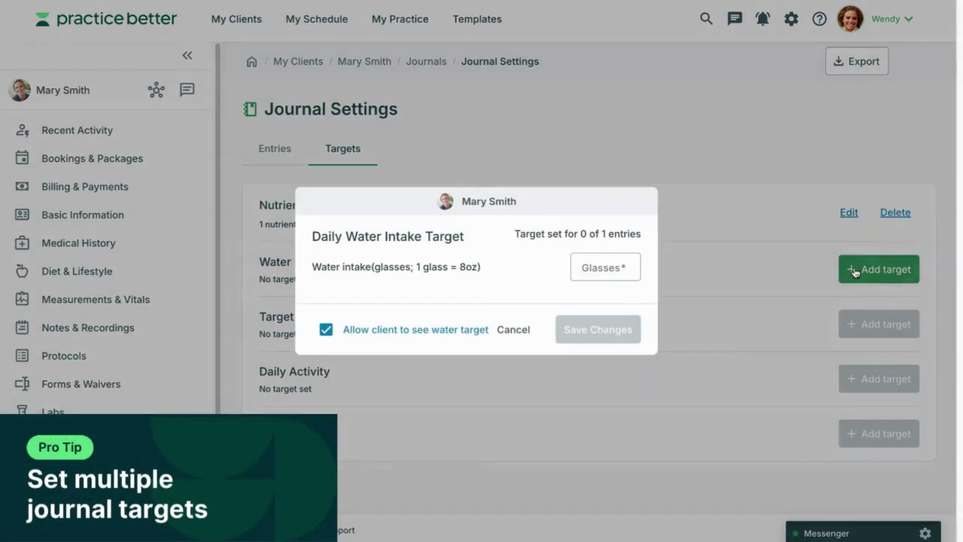
pyautogui.click(600, 268)
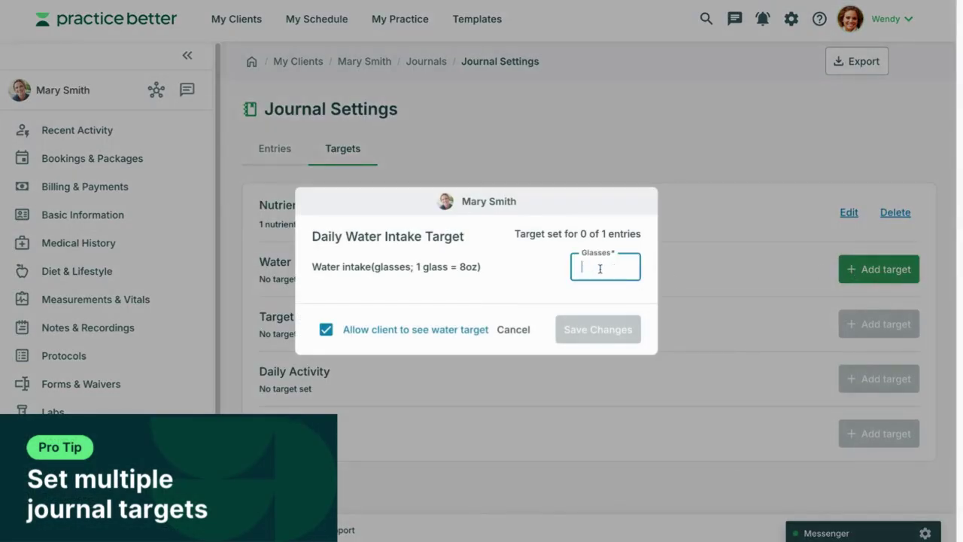
pyautogui.write('6')
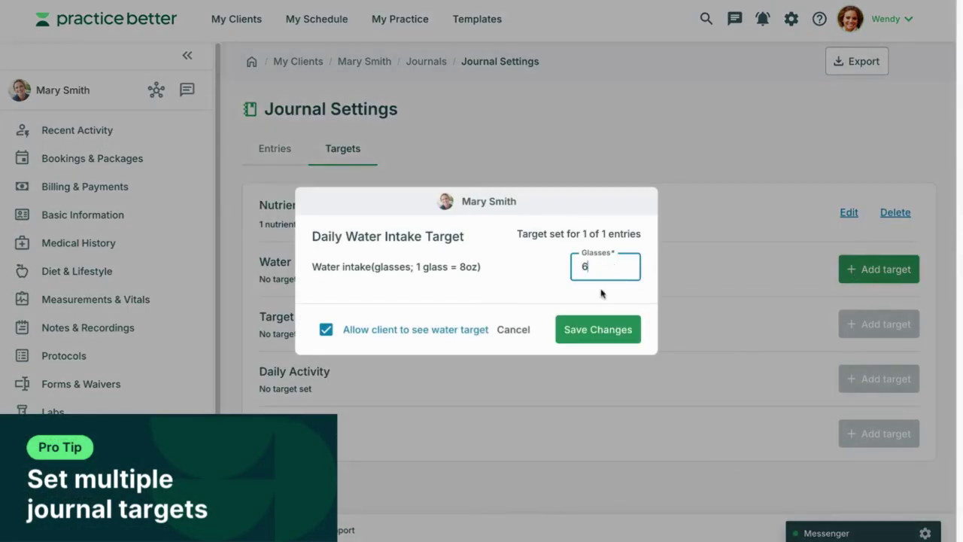
pyautogui.click(602, 329)
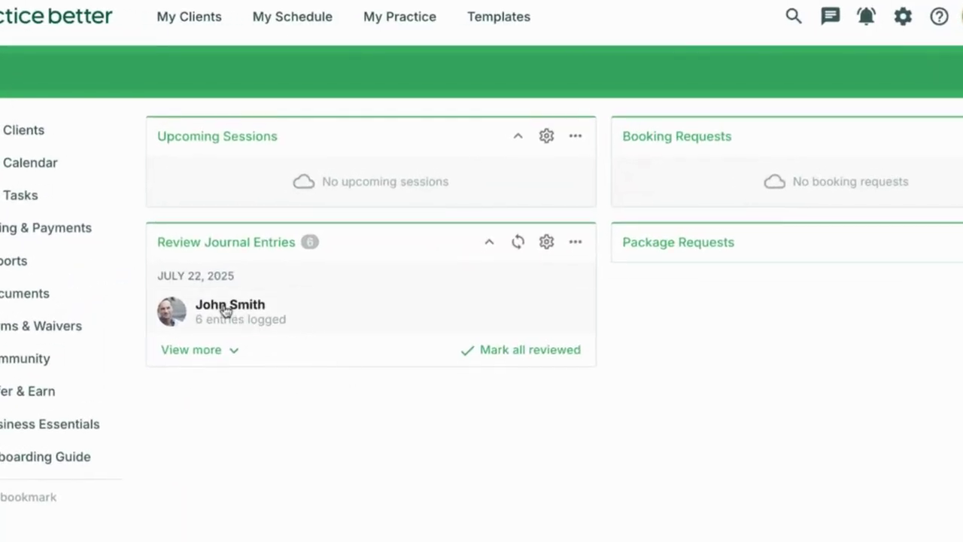
# Open the July 22, 2025 journal entries awaiting review and collapse both side panels.
pyautogui.click(226, 307)
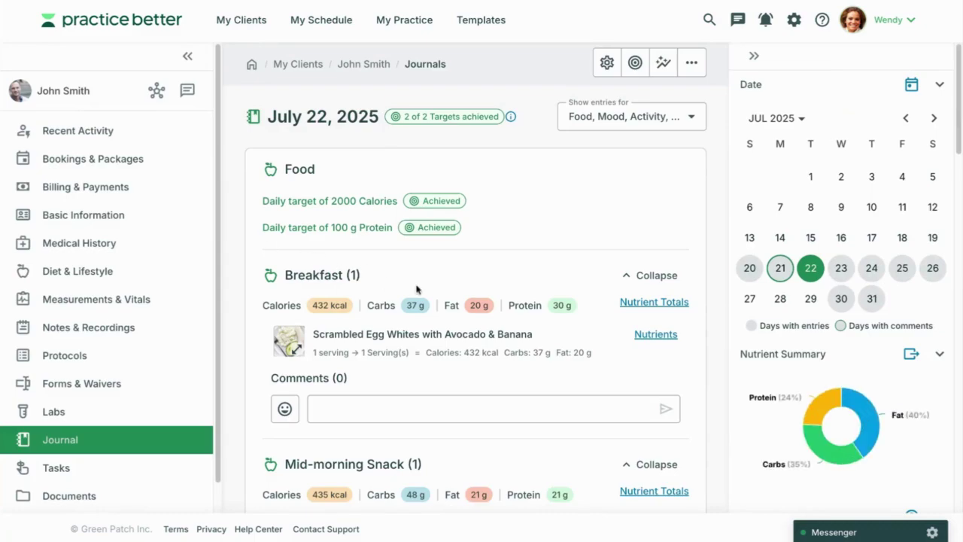
pyautogui.click(188, 57)
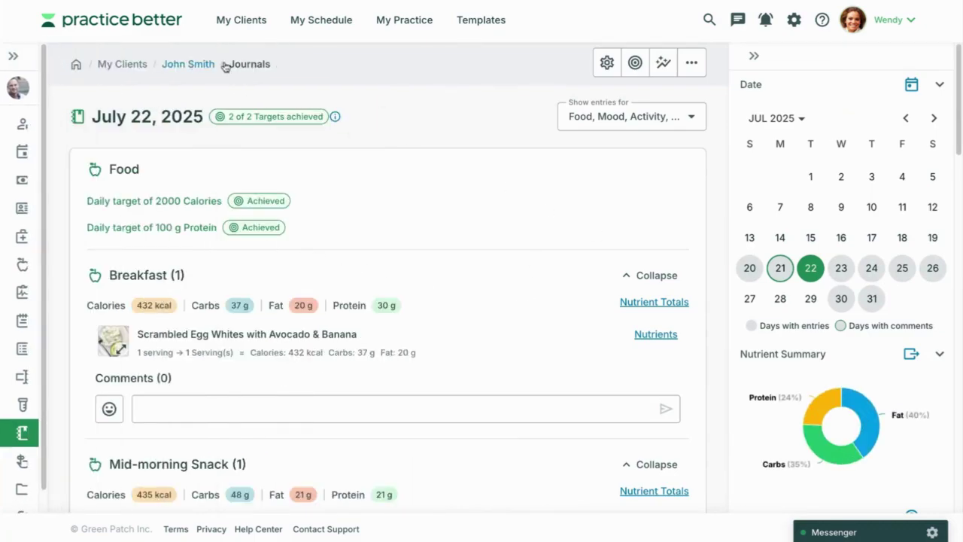
pyautogui.click(754, 56)
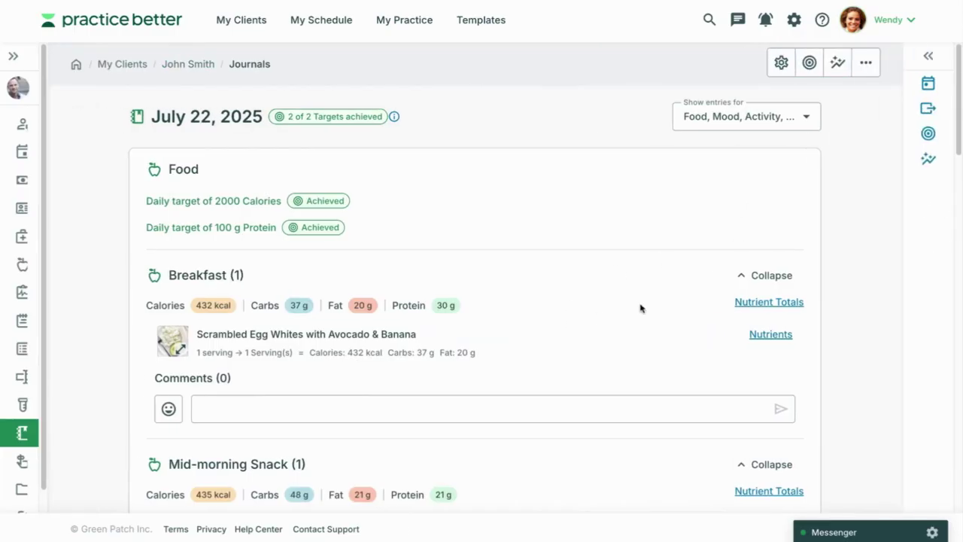
# Look through the journal's entry type filter and view the nutrient totals for the breakfast entry.
pyautogui.click(768, 113)
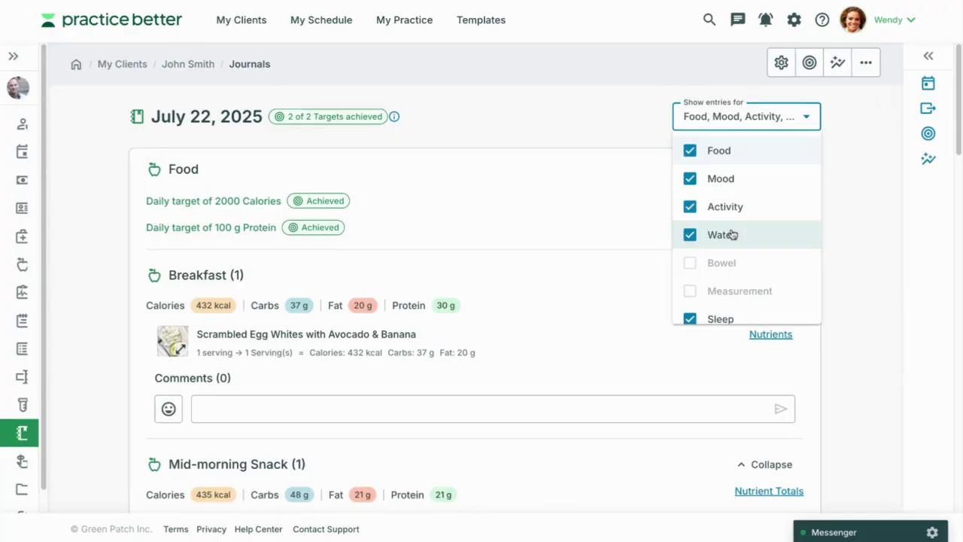
pyautogui.click(737, 114)
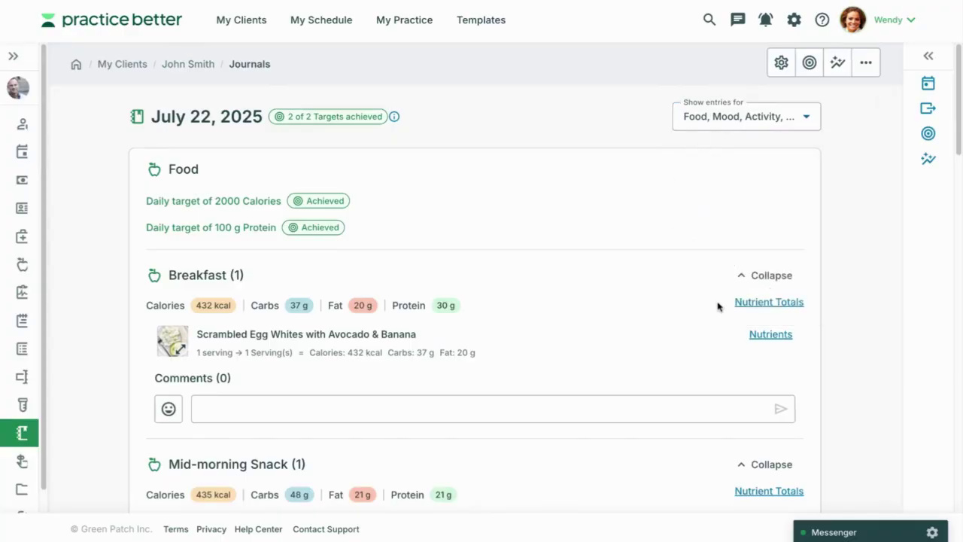
pyautogui.click(758, 280)
pyautogui.click(759, 280)
pyautogui.click(764, 302)
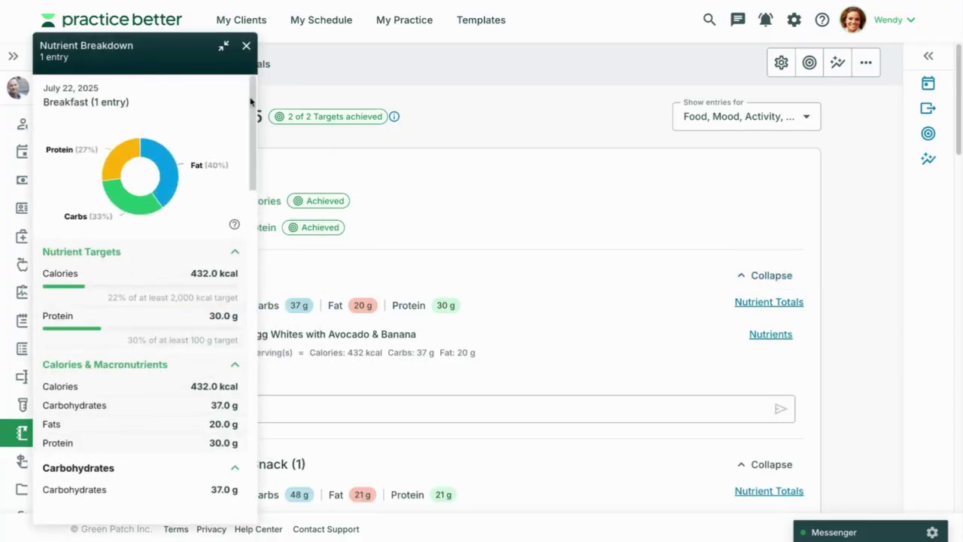
pyautogui.click(245, 47)
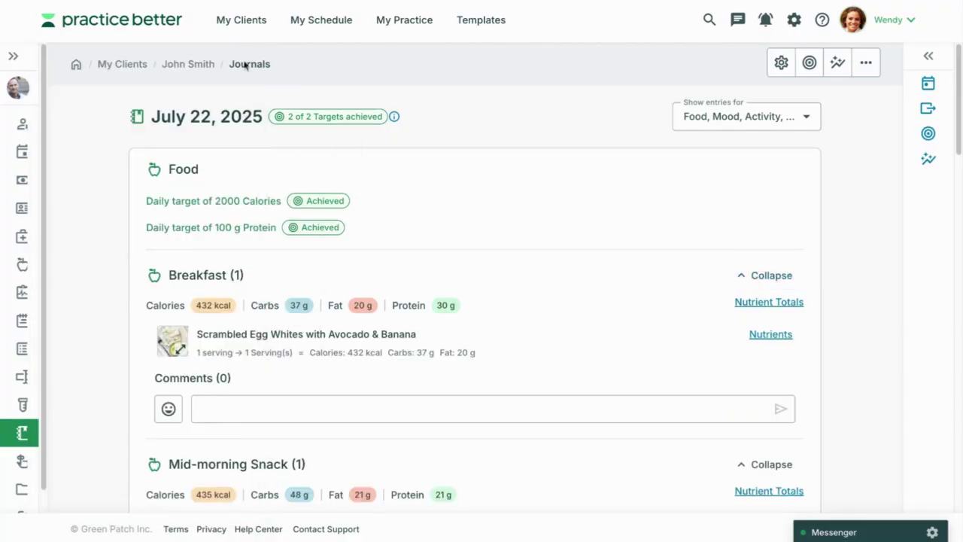
# Post the comment "😀 Great choice, looks delicious!" on the breakfast entry.
pyautogui.click(168, 409)
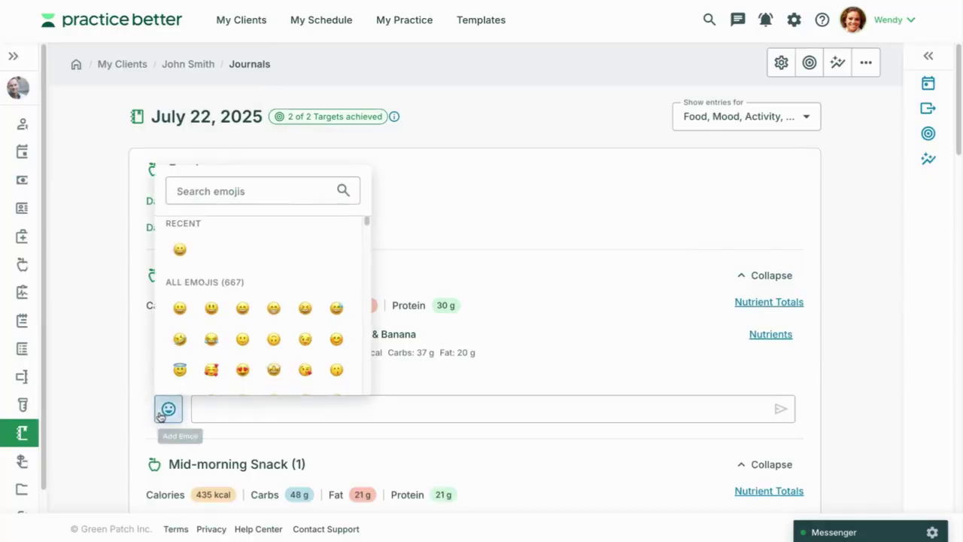
pyautogui.click(181, 335)
pyautogui.write('Gre')
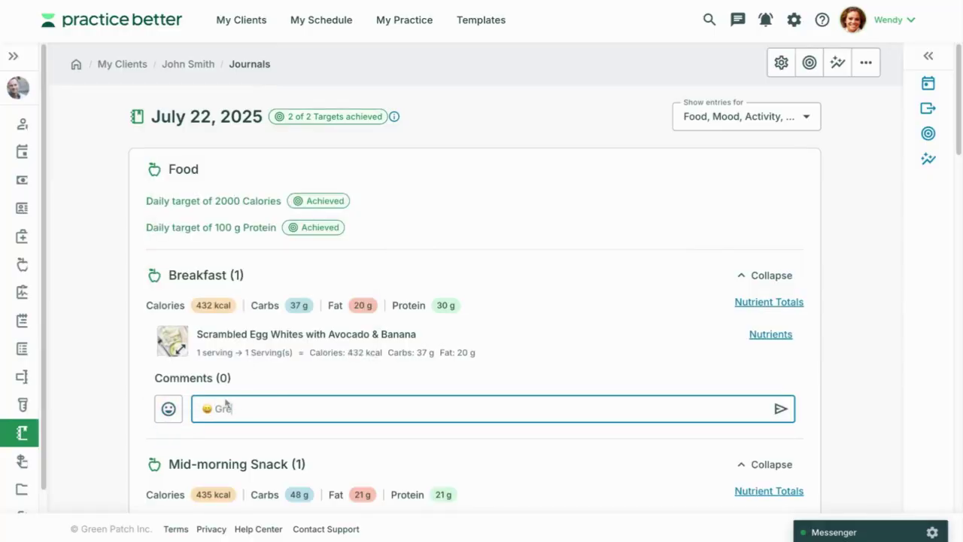
pyautogui.write('at choice, looks delicious!')
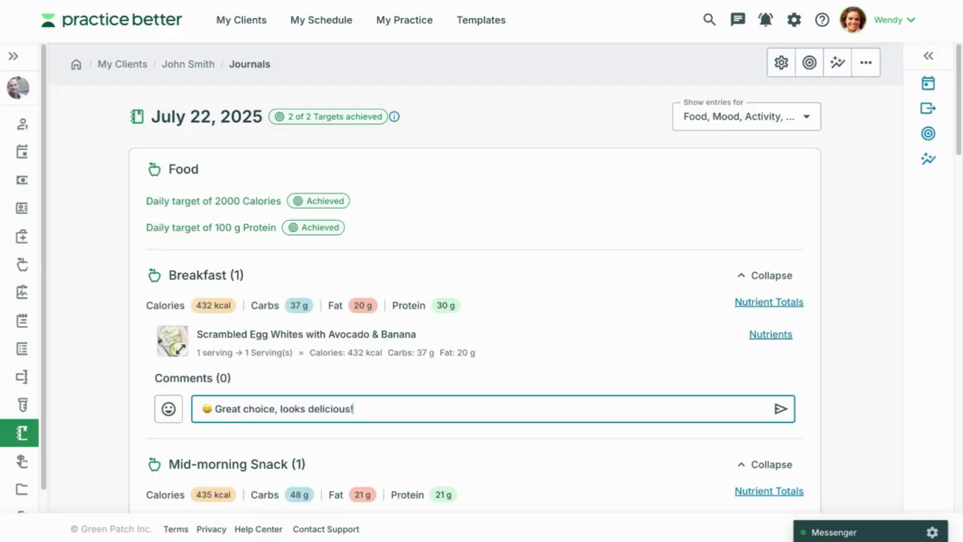
pyautogui.press('Return')
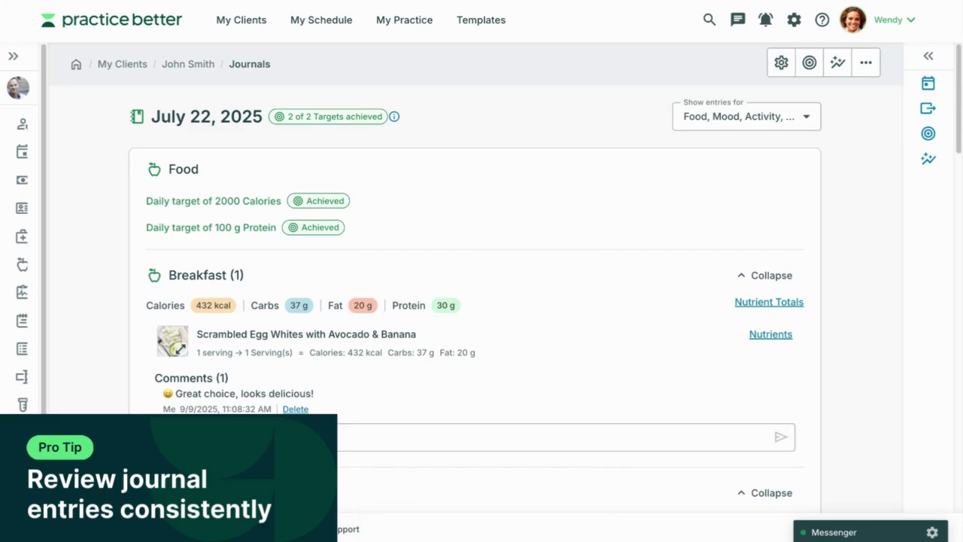
# Open the journal settings, view the journal export options, and close them without exporting.
pyautogui.scroll(-2, 503, 279)
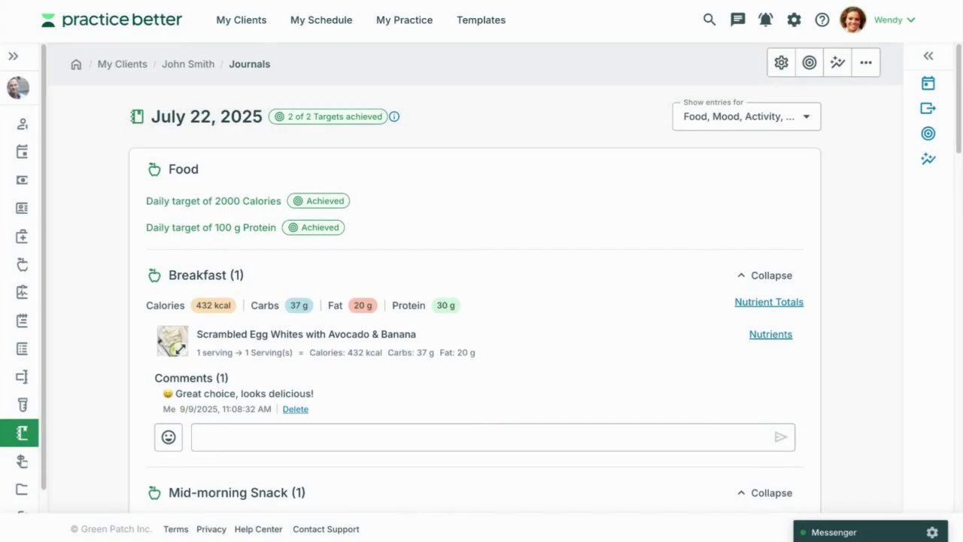
pyautogui.click(780, 65)
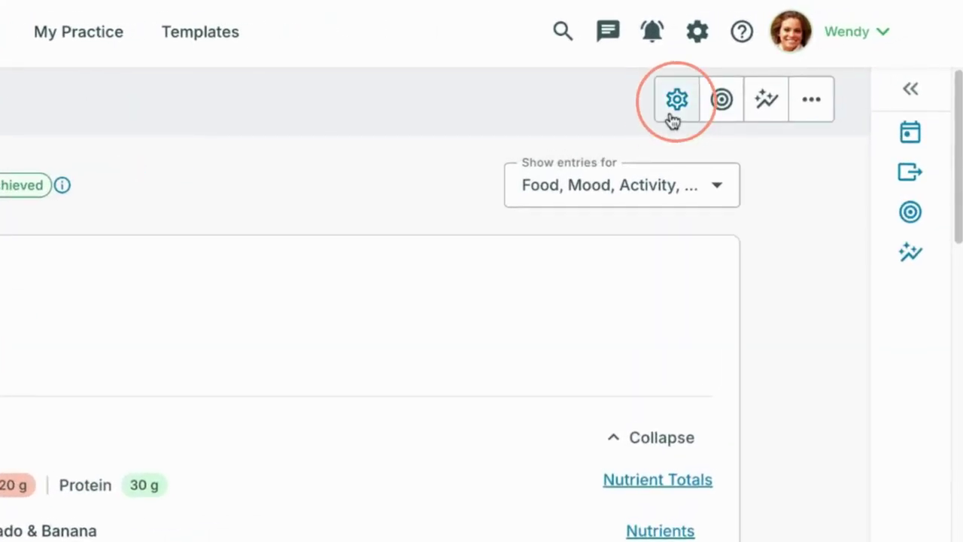
pyautogui.click(845, 69)
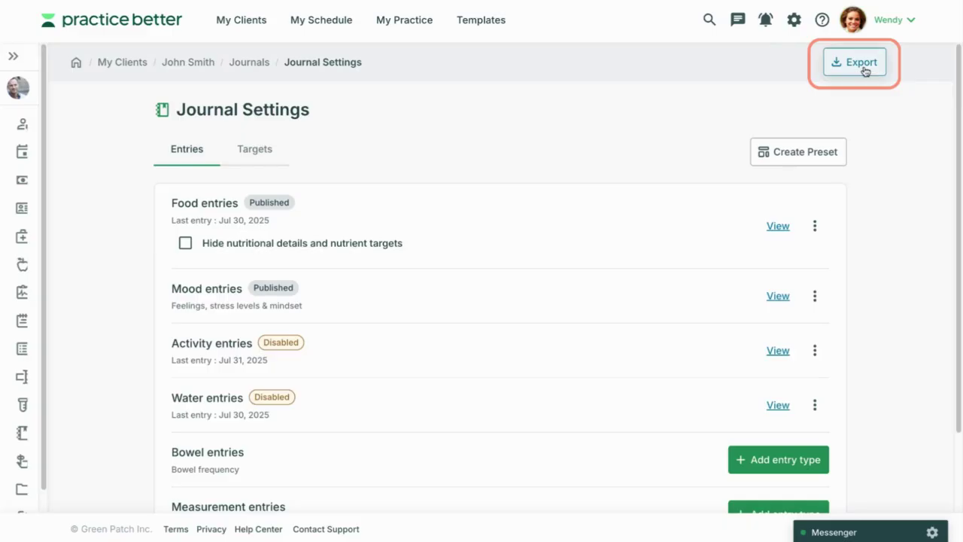
pyautogui.click(864, 68)
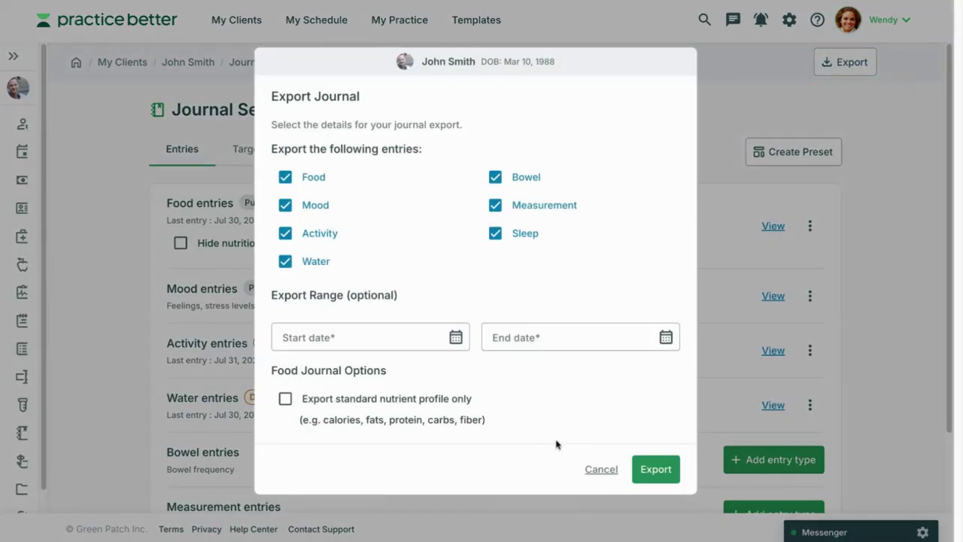
pyautogui.click(591, 469)
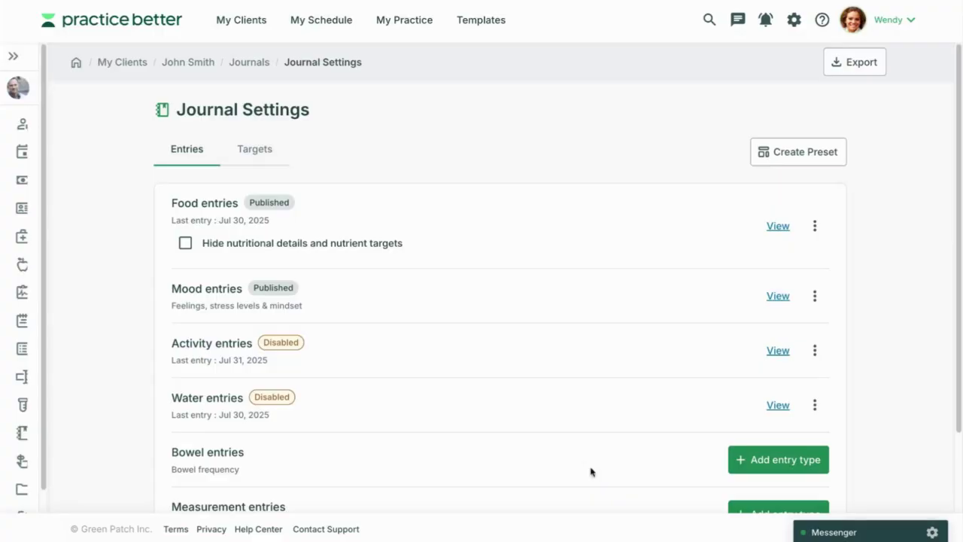
# Return to the client's journal, open its journal analysis, and view the calendar for the date range's end date.
pyautogui.click(235, 64)
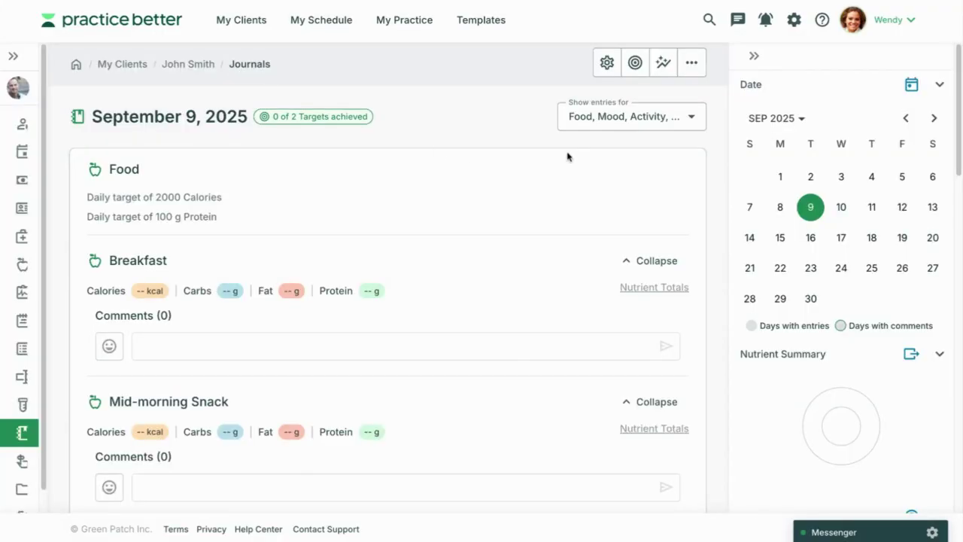
pyautogui.click(664, 64)
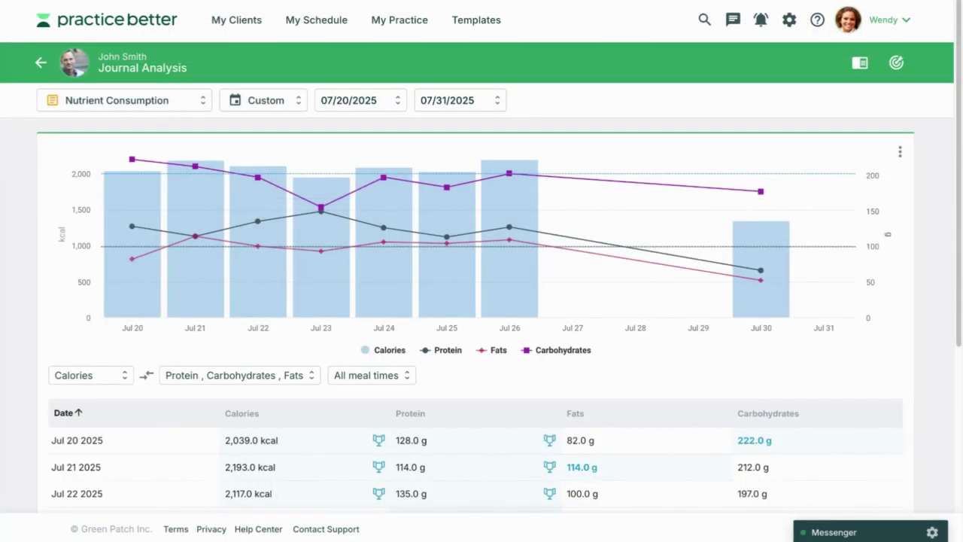
pyautogui.click(459, 100)
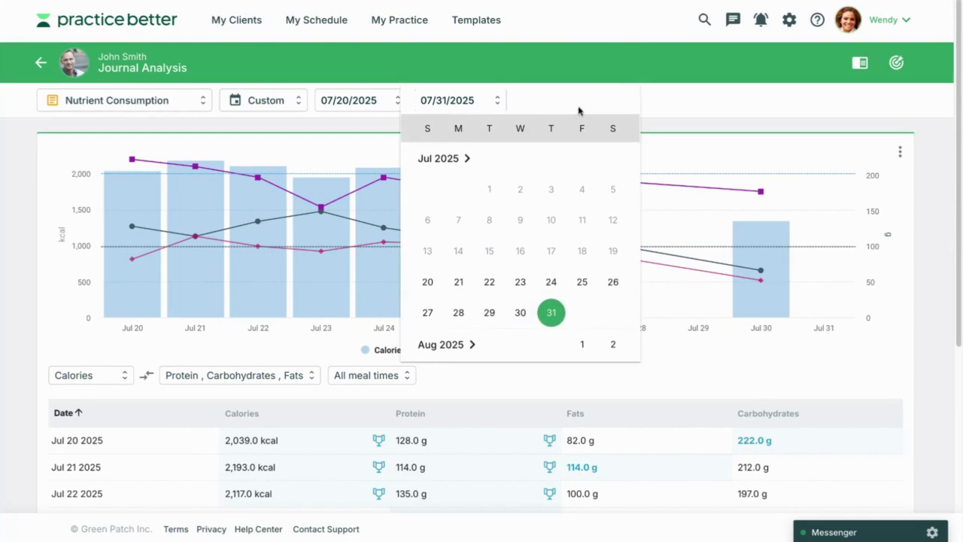
pyautogui.click(672, 118)
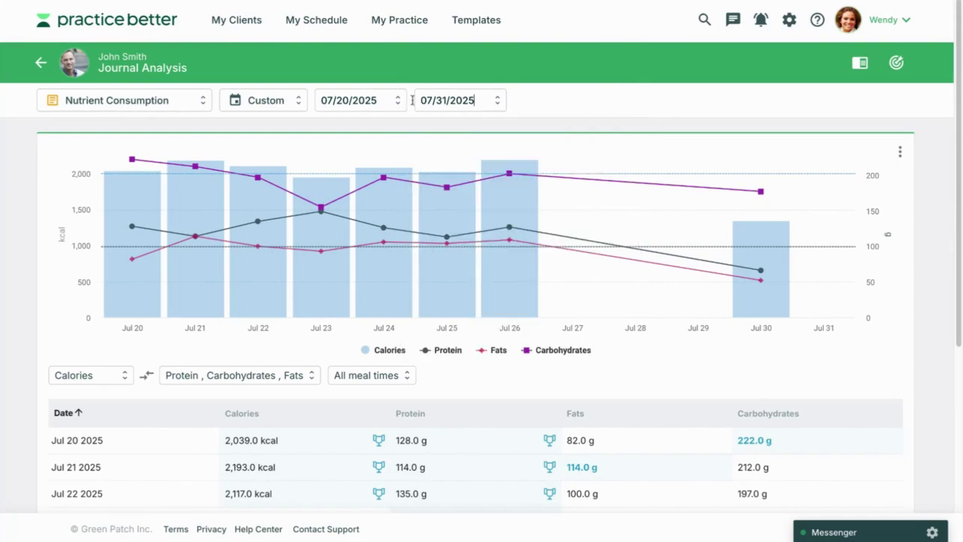
# Look through the nutrient comparison options and the full list of analysis types, down to Custom Comparison.
pyautogui.click(221, 382)
pyautogui.click(114, 350)
pyautogui.click(131, 111)
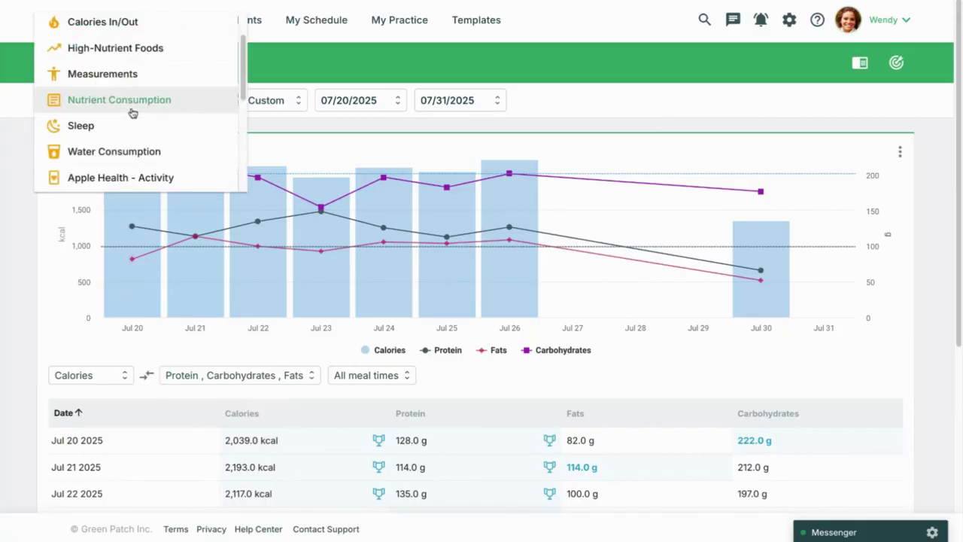
pyautogui.scroll(-1, 131, 112)
pyautogui.scroll(-3, 131, 112)
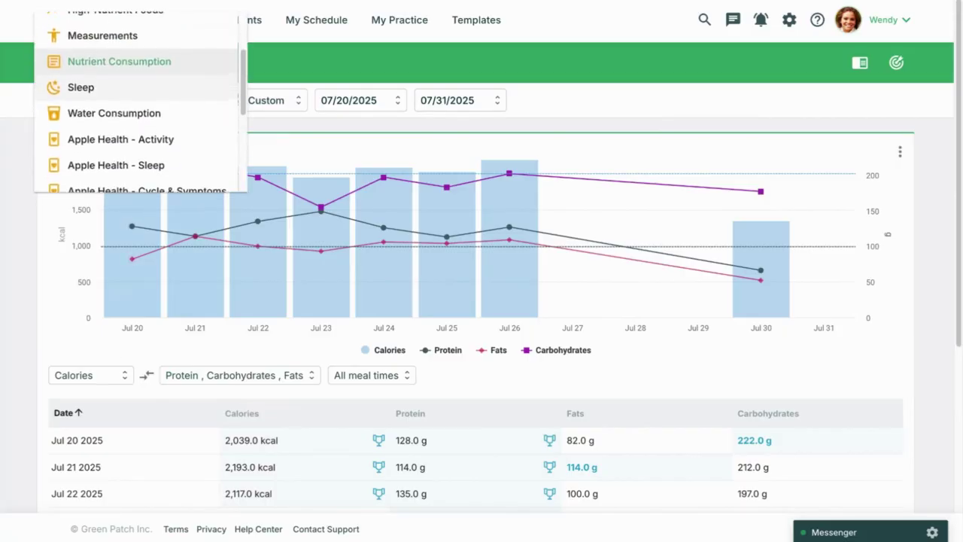
pyautogui.scroll(-5, 137, 101)
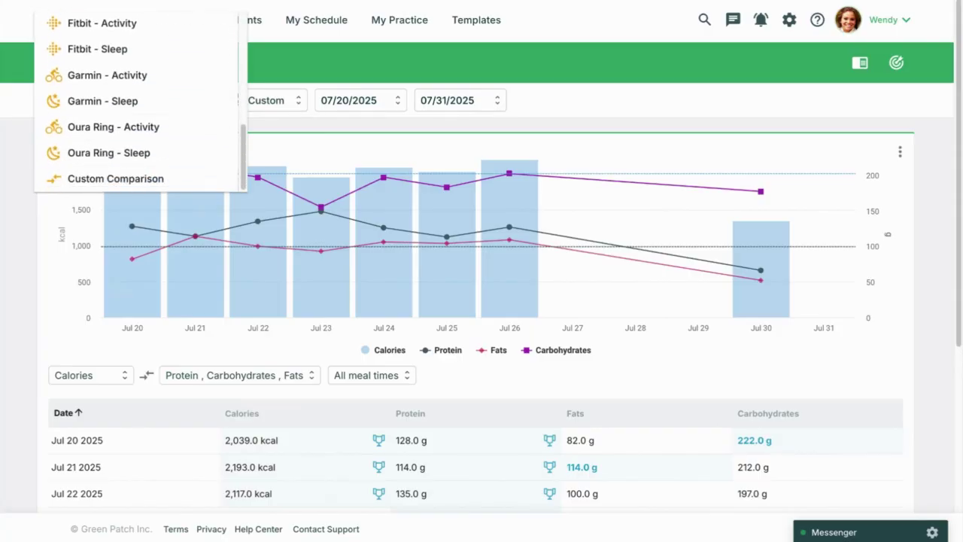
pyautogui.click(267, 143)
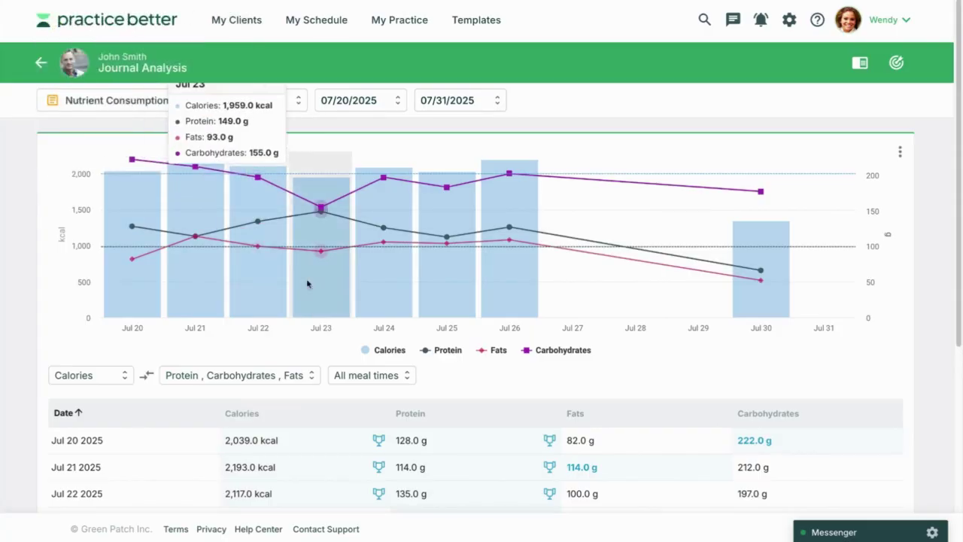
# Examine the daily nutrient table and chart for July 20 to 31, 2025, and return to the client's journal.
pyautogui.scroll(-3, 549, 385)
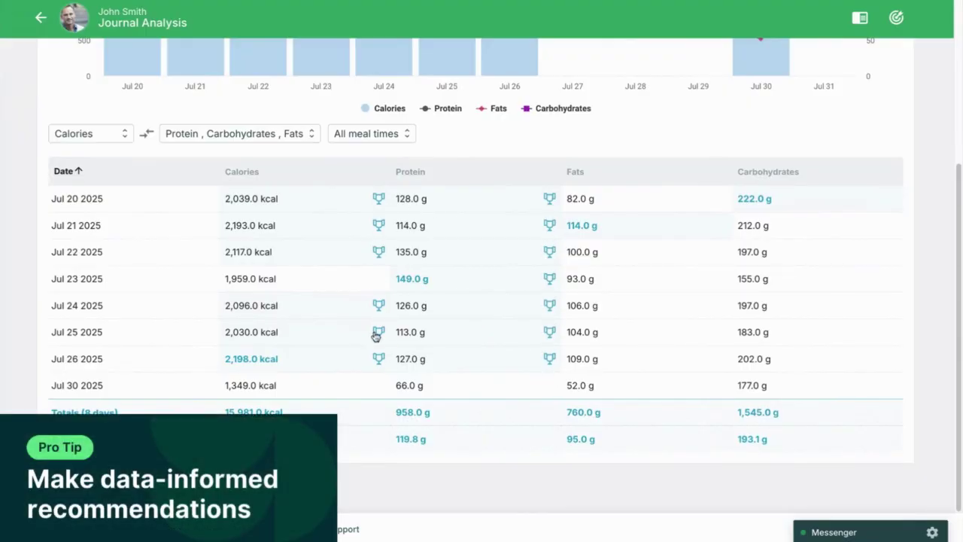
pyautogui.scroll(2, 375, 328)
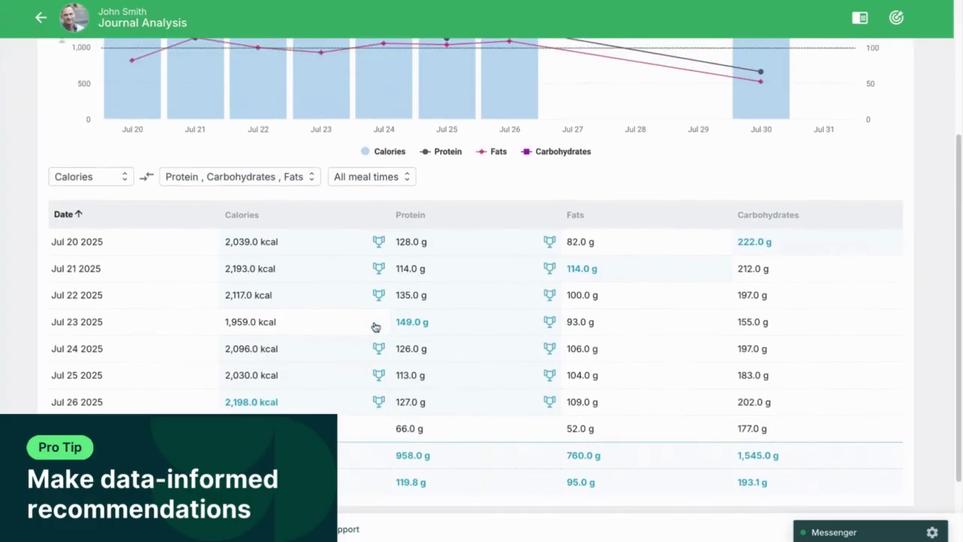
pyautogui.scroll(4, 376, 326)
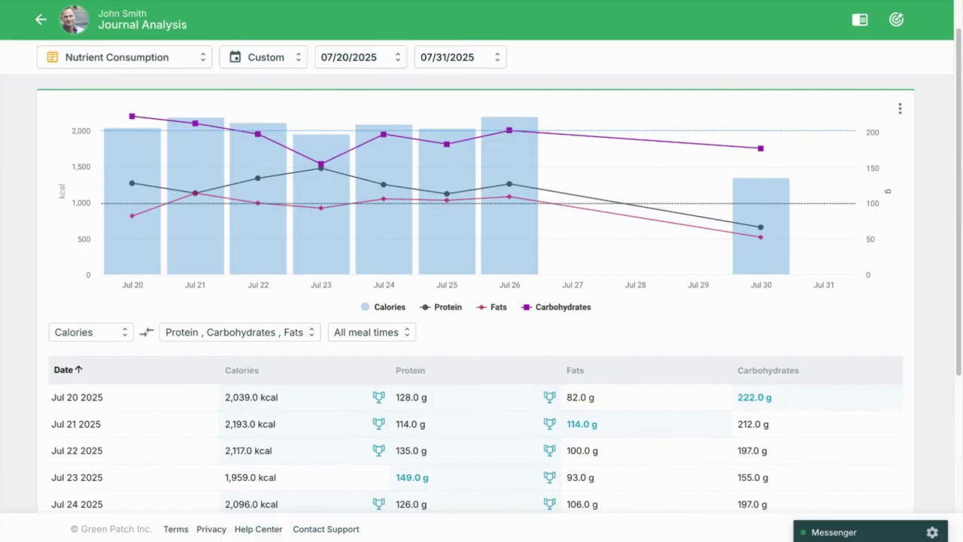
pyautogui.scroll(2, 658, 309)
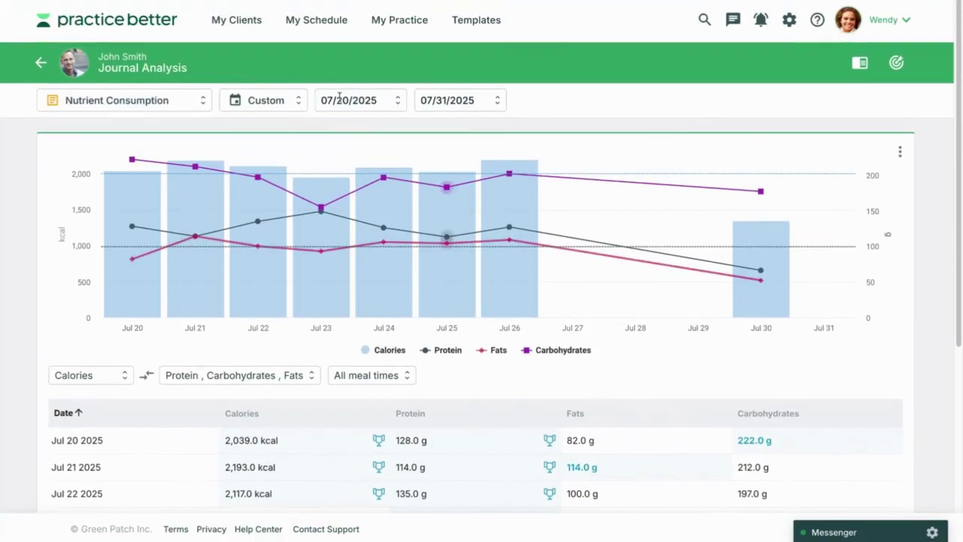
pyautogui.click(43, 66)
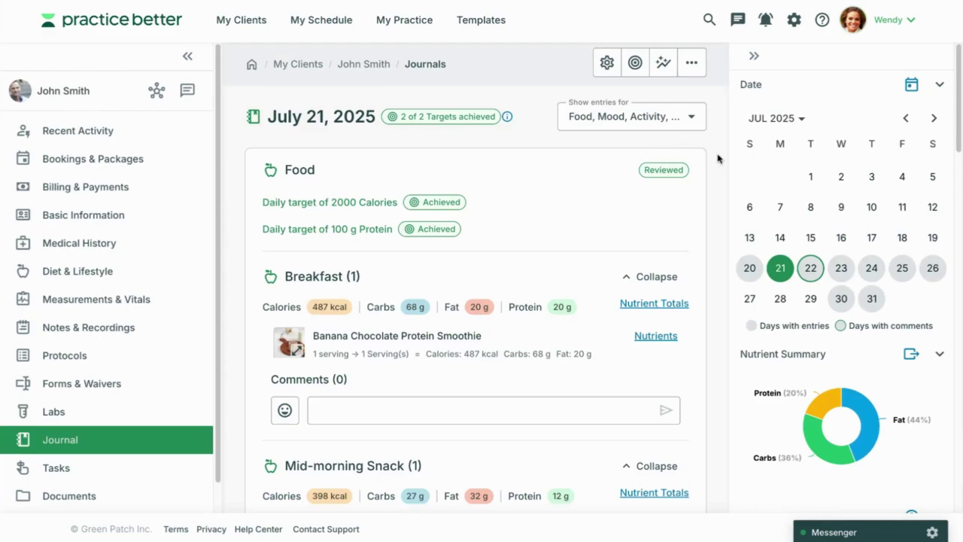